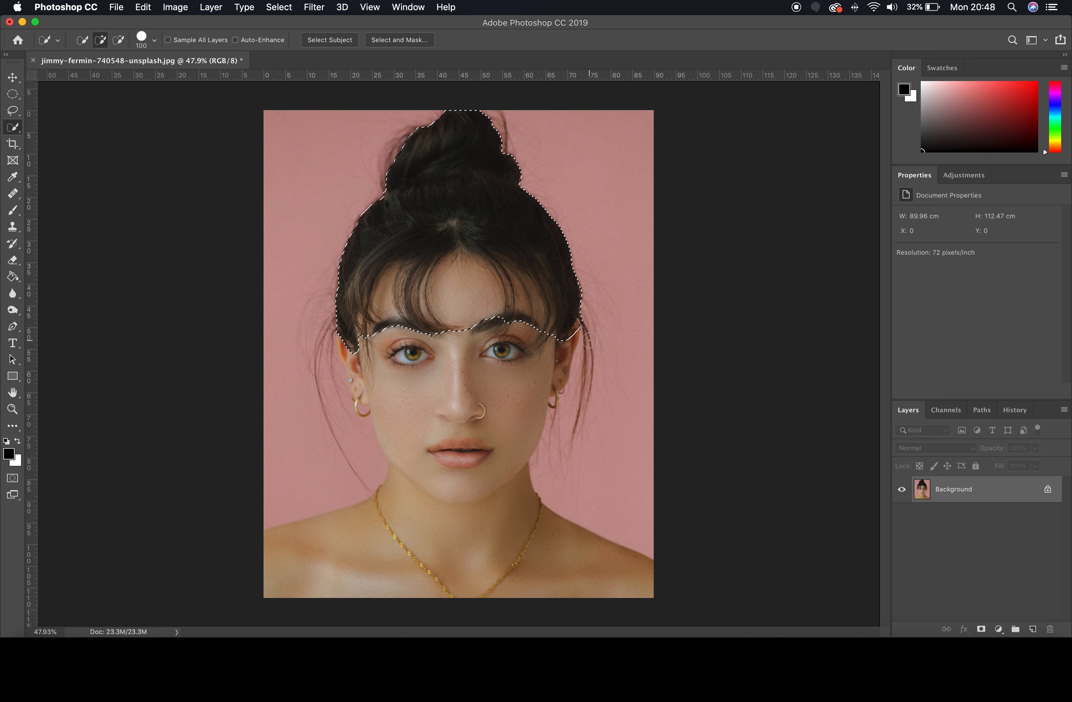
Refine the hair selection with the Quick Selection tool, subtracting the pink background and skin while keeping the loose strands by both ears.
{"action": "key", "text": "alt"}
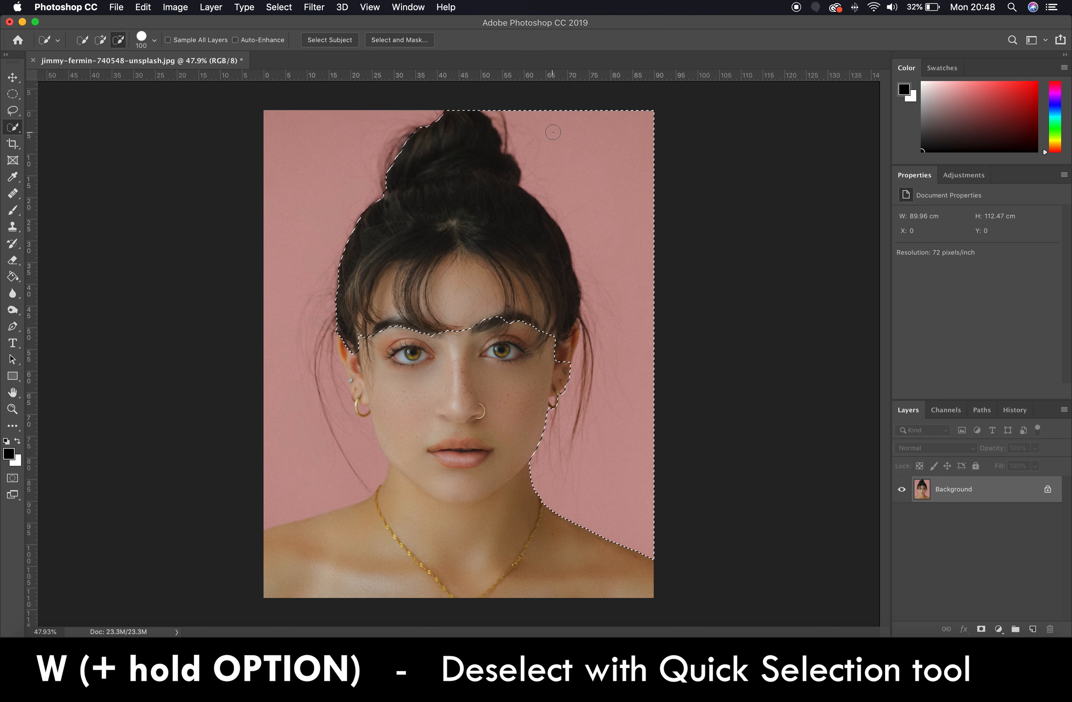
{"action": "mouse_move", "coordinate": [552, 122]}
{"action": "left_mouse_down"}
{"action": "mouse_move", "coordinate": [609, 177]}
{"action": "mouse_move", "coordinate": [633, 251]}
{"action": "mouse_move", "coordinate": [639, 339]}
{"action": "mouse_move", "coordinate": [631, 440]}
{"action": "mouse_move", "coordinate": [594, 510]}
{"action": "mouse_move", "coordinate": [575, 522]}
{"action": "mouse_move", "coordinate": [526, 492]}
{"action": "left_mouse_up"}
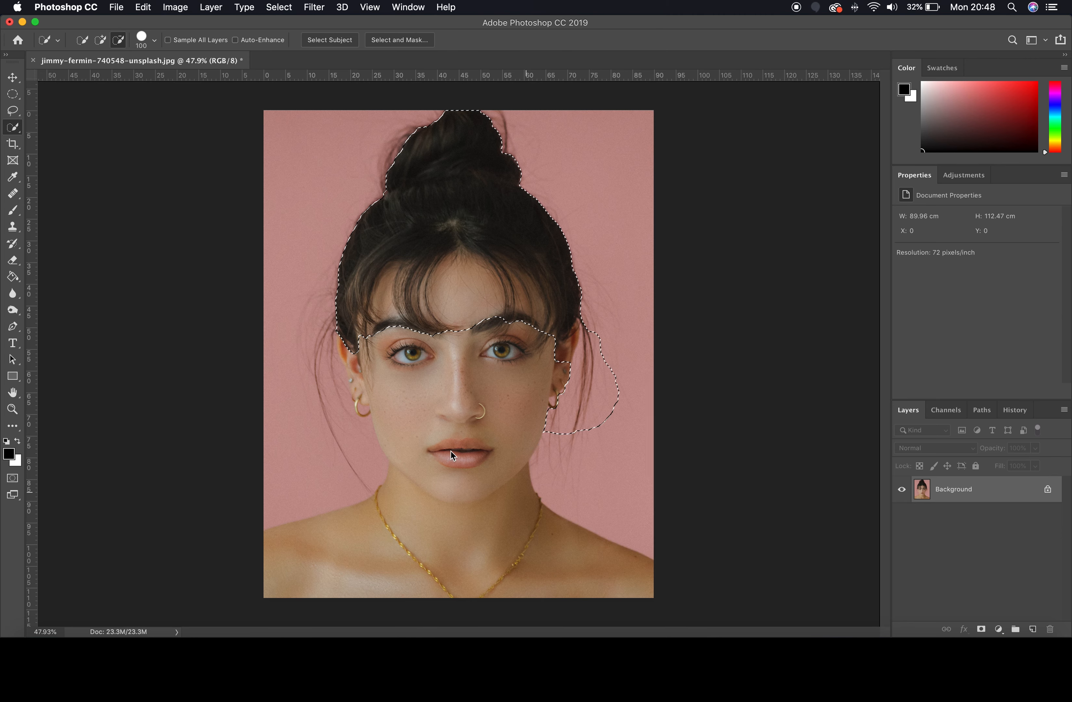
{"action": "left_click_drag", "start_coordinate": [315, 341], "coordinate": [345, 439]}
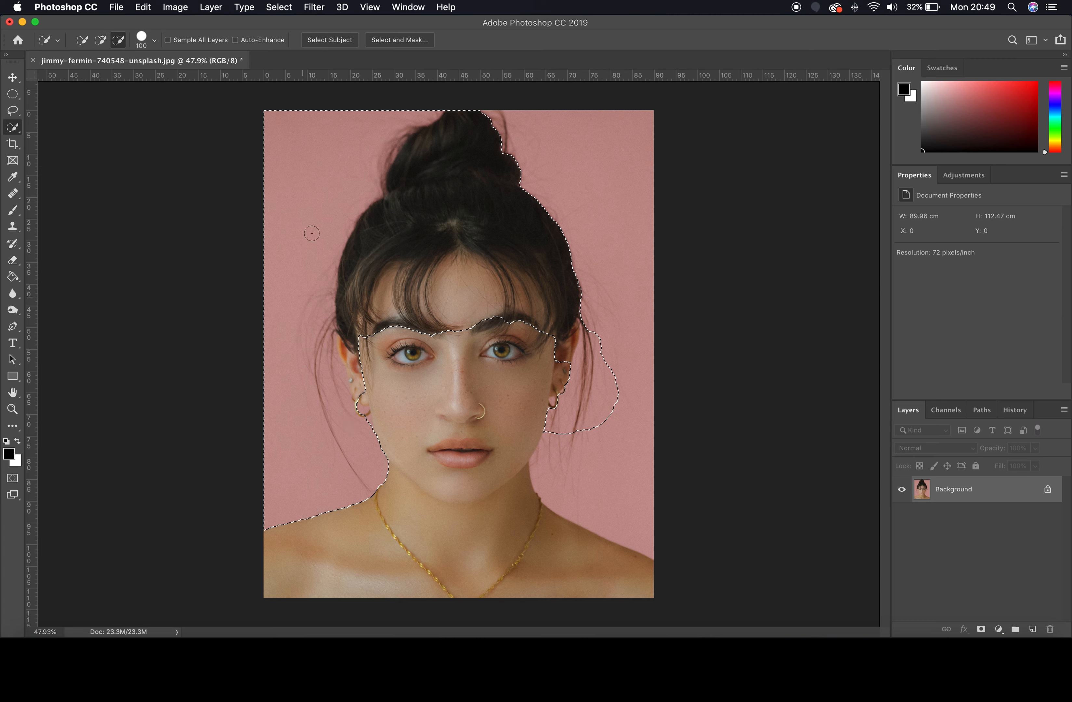
{"action": "mouse_move", "coordinate": [327, 172]}
{"action": "left_mouse_down"}
{"action": "mouse_move", "coordinate": [283, 340]}
{"action": "mouse_move", "coordinate": [328, 496]}
{"action": "mouse_move", "coordinate": [375, 455]}
{"action": "mouse_move", "coordinate": [383, 478]}
{"action": "left_mouse_up"}
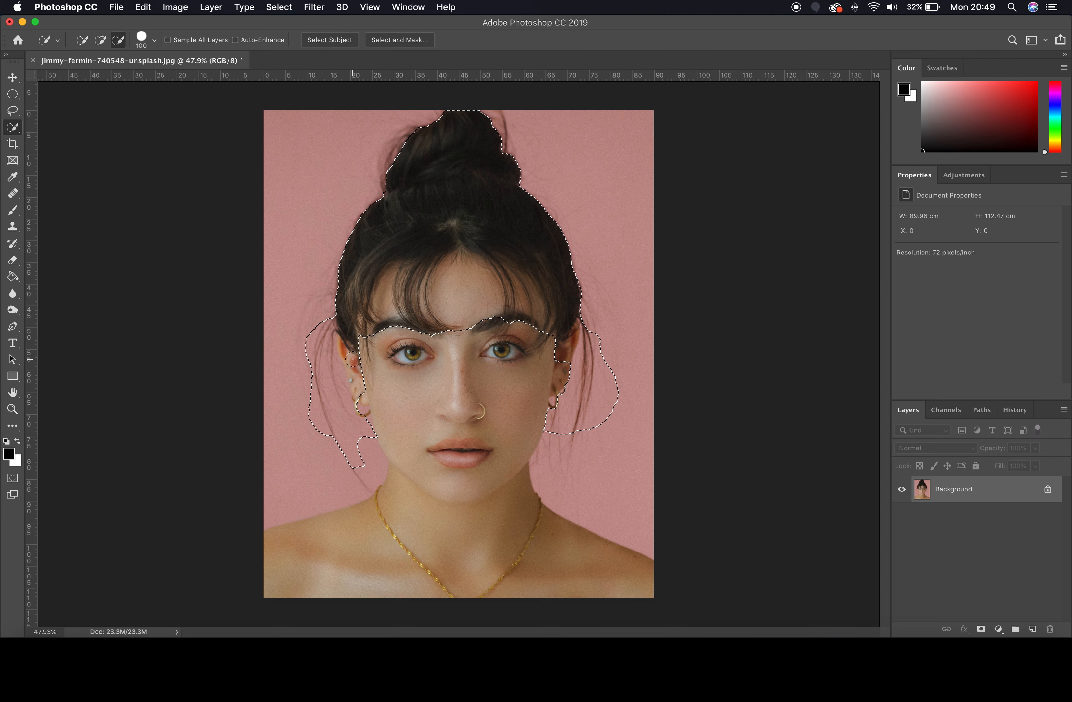
{"action": "left_click_drag", "start_coordinate": [358, 379], "coordinate": [363, 392]}
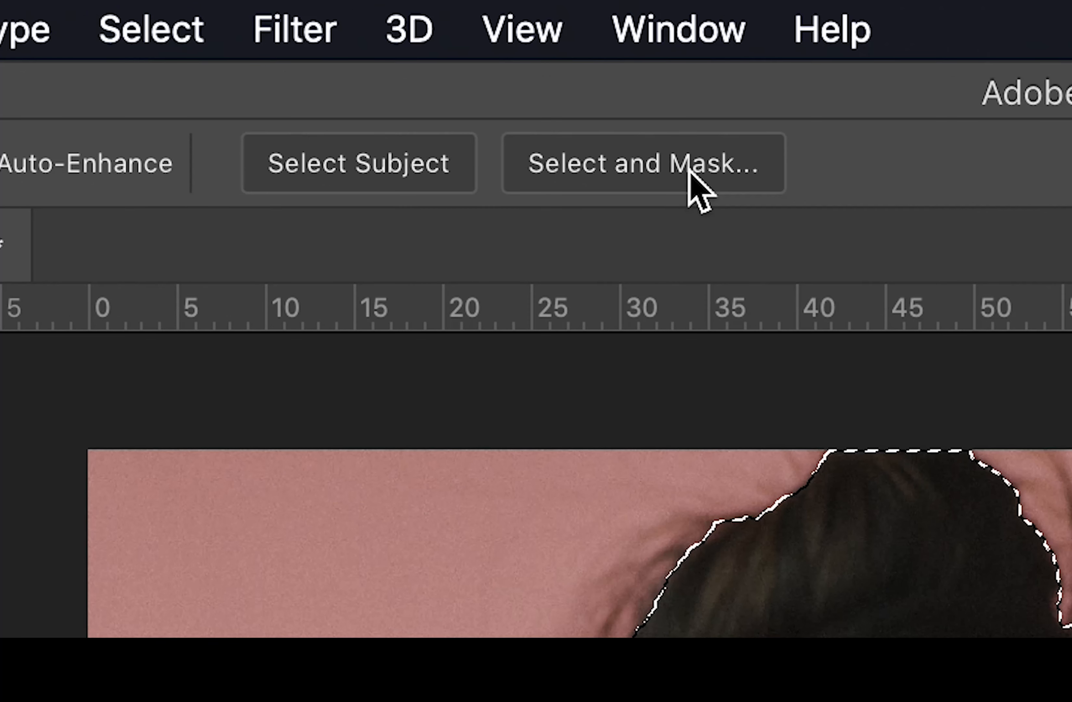
Open Select and Mask and refine the loose strands beside the image's left ear with a 300 px Refine Edge brush.
{"action": "left_click", "coordinate": [690, 171]}
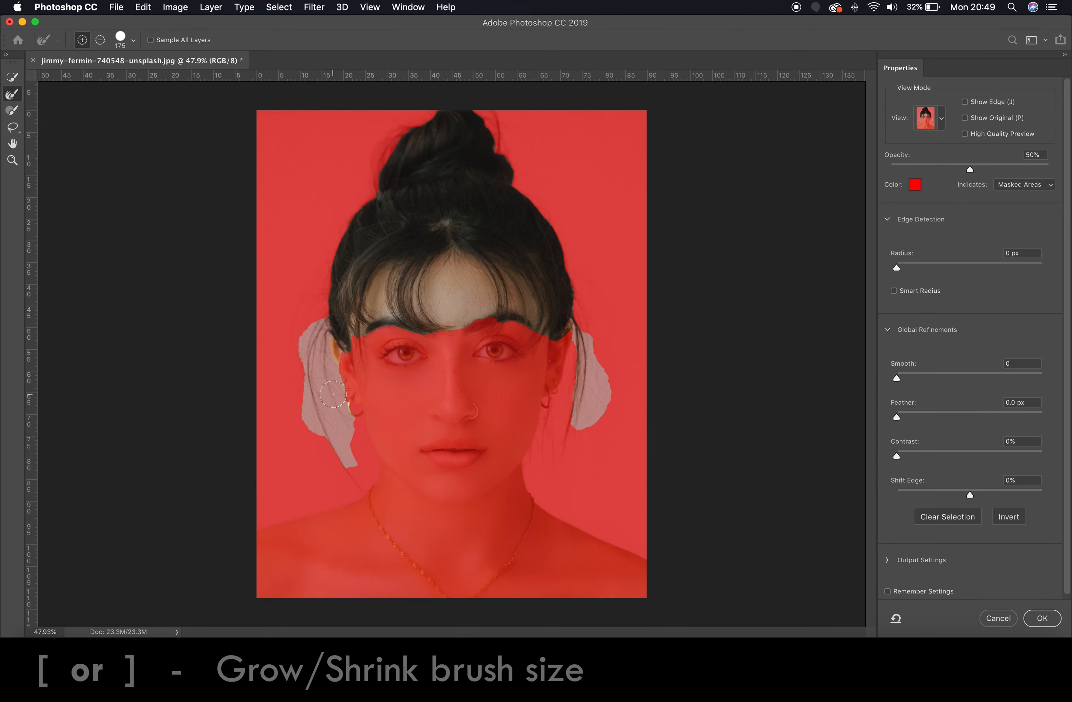
{"action": "key", "text": "bracketright"}
{"action": "key", "text": "bracketright"}
{"action": "key", "text": "bracketright"}
{"action": "mouse_move", "coordinate": [360, 478]}
{"action": "left_mouse_down"}
{"action": "mouse_move", "coordinate": [312, 383]}
{"action": "mouse_move", "coordinate": [311, 329]}
{"action": "mouse_move", "coordinate": [334, 405]}
{"action": "left_mouse_up"}
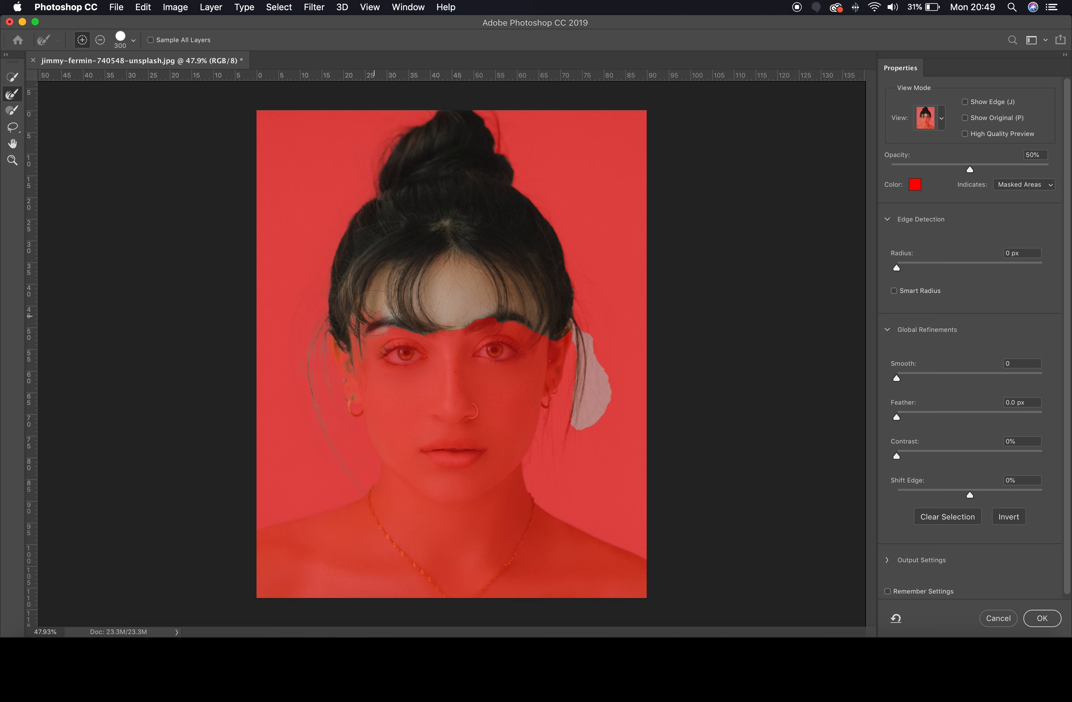
Brush Refine Edge over the fringe and forehead, the loose strands by the image's right ear, and the bun.
{"action": "left_click_drag", "start_coordinate": [378, 326], "coordinate": [387, 279]}
{"action": "mouse_move", "coordinate": [398, 323]}
{"action": "left_mouse_down"}
{"action": "mouse_move", "coordinate": [436, 335]}
{"action": "mouse_move", "coordinate": [420, 292]}
{"action": "mouse_move", "coordinate": [454, 264]}
{"action": "mouse_move", "coordinate": [476, 275]}
{"action": "mouse_move", "coordinate": [467, 301]}
{"action": "left_mouse_up"}
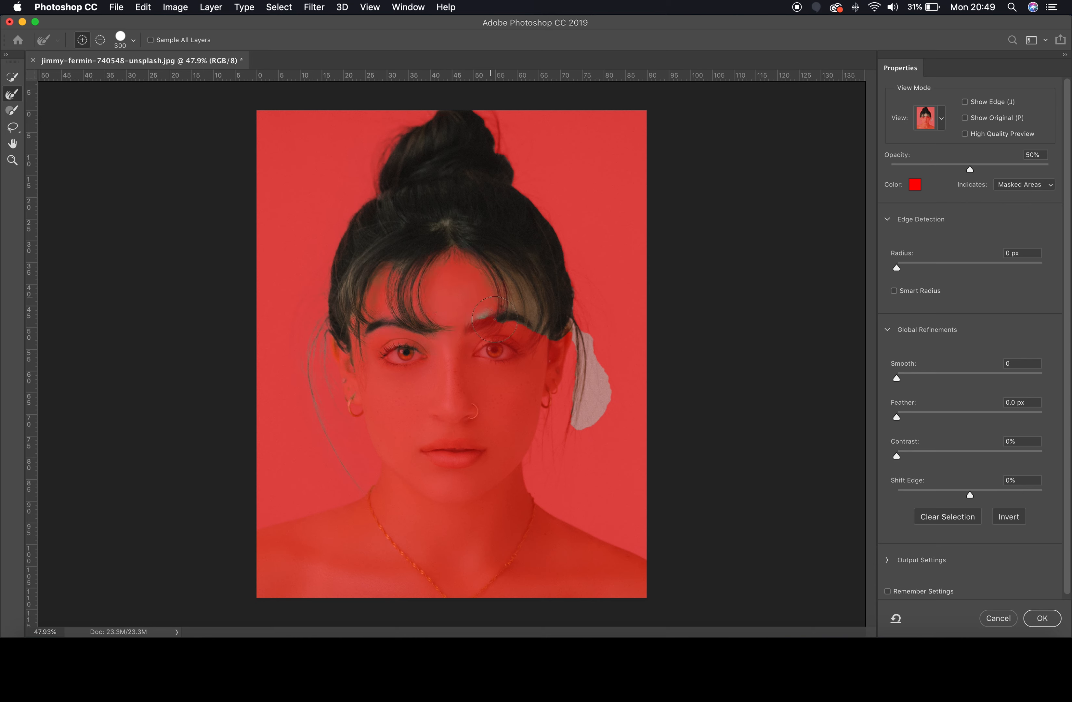
{"action": "mouse_move", "coordinate": [566, 346]}
{"action": "left_mouse_down"}
{"action": "mouse_move", "coordinate": [584, 373]}
{"action": "mouse_move", "coordinate": [571, 453]}
{"action": "mouse_move", "coordinate": [607, 361]}
{"action": "left_mouse_up"}
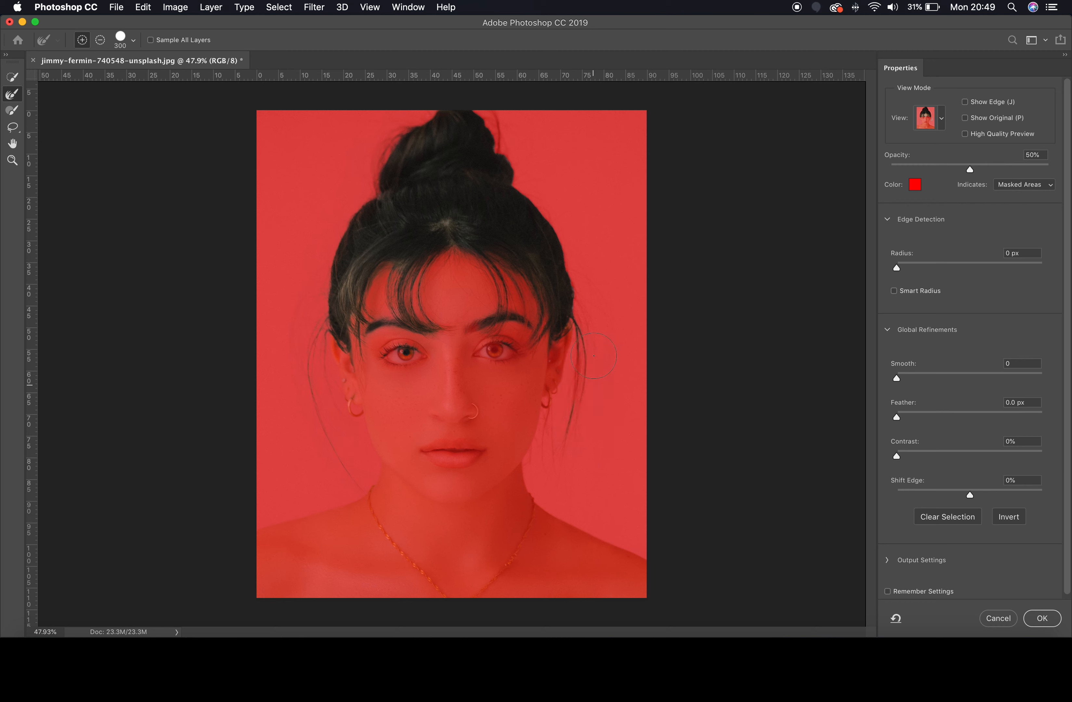
{"action": "left_click_drag", "start_coordinate": [500, 140], "coordinate": [483, 132]}
Subtract the refinement around both eyes and the hair parting with a smaller brush, and apply the refined selection.
{"action": "key", "text": "alt"}
{"action": "key", "text": "bracketleft"}
{"action": "key", "text": "bracketleft"}
{"action": "key", "text": "bracketleft"}
{"action": "key", "text": "bracketleft"}
{"action": "mouse_move", "coordinate": [385, 358]}
{"action": "left_mouse_down"}
{"action": "mouse_move", "coordinate": [433, 358]}
{"action": "mouse_move", "coordinate": [385, 354]}
{"action": "left_mouse_up"}
{"action": "mouse_move", "coordinate": [507, 348]}
{"action": "left_mouse_down"}
{"action": "mouse_move", "coordinate": [493, 350]}
{"action": "mouse_move", "coordinate": [514, 357]}
{"action": "mouse_move", "coordinate": [496, 351]}
{"action": "left_mouse_up"}
{"action": "key", "text": "bracketleft"}
{"action": "key", "text": "bracketleft"}
{"action": "left_click_drag", "start_coordinate": [450, 241], "coordinate": [431, 223]}
{"action": "left_click", "coordinate": [1041, 618]}
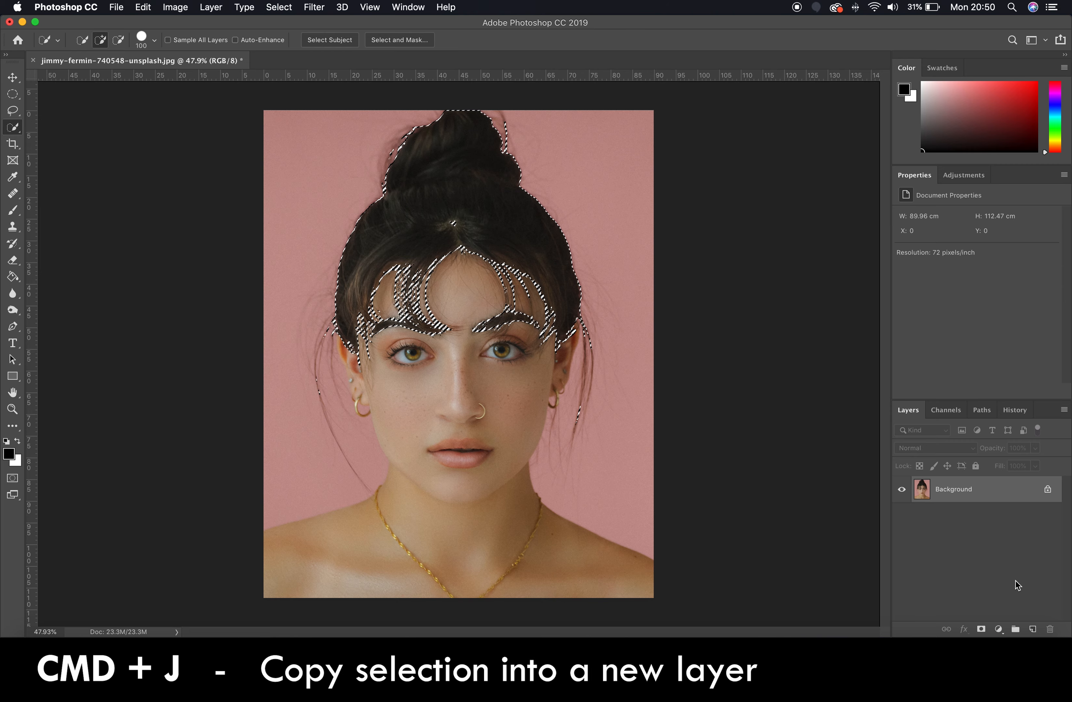
Copy the selected hair to a new layer and set its midtone Color Balance levels to +60, 0, -65.
{"action": "key", "text": "super+j"}
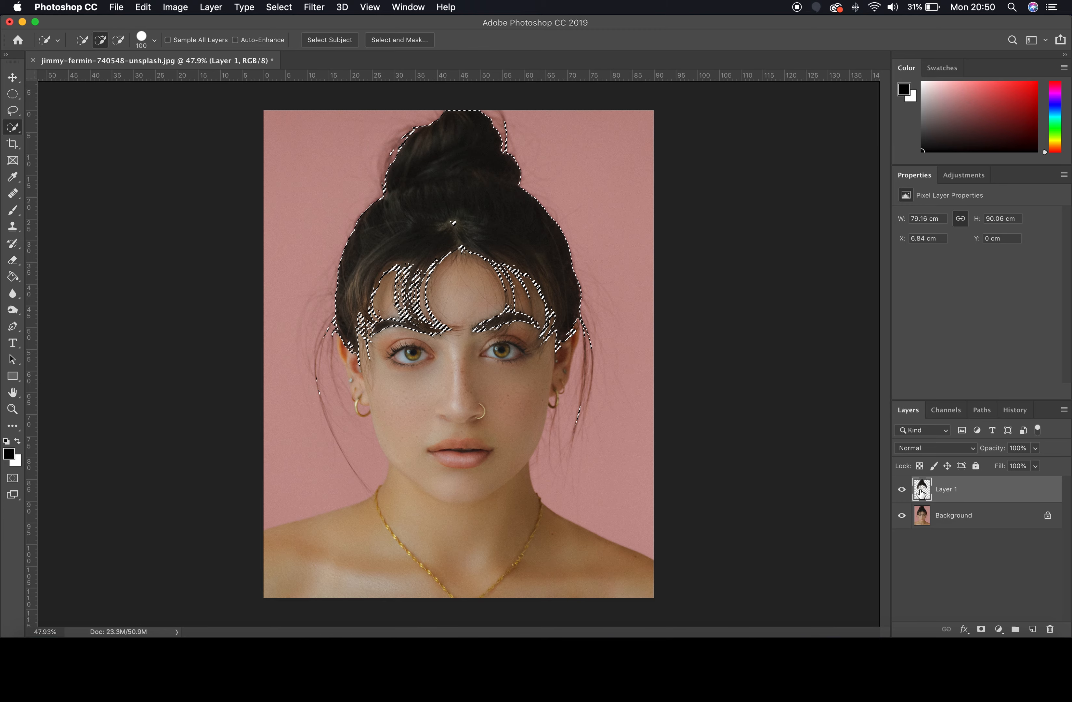
{"action": "key", "text": "super+b"}
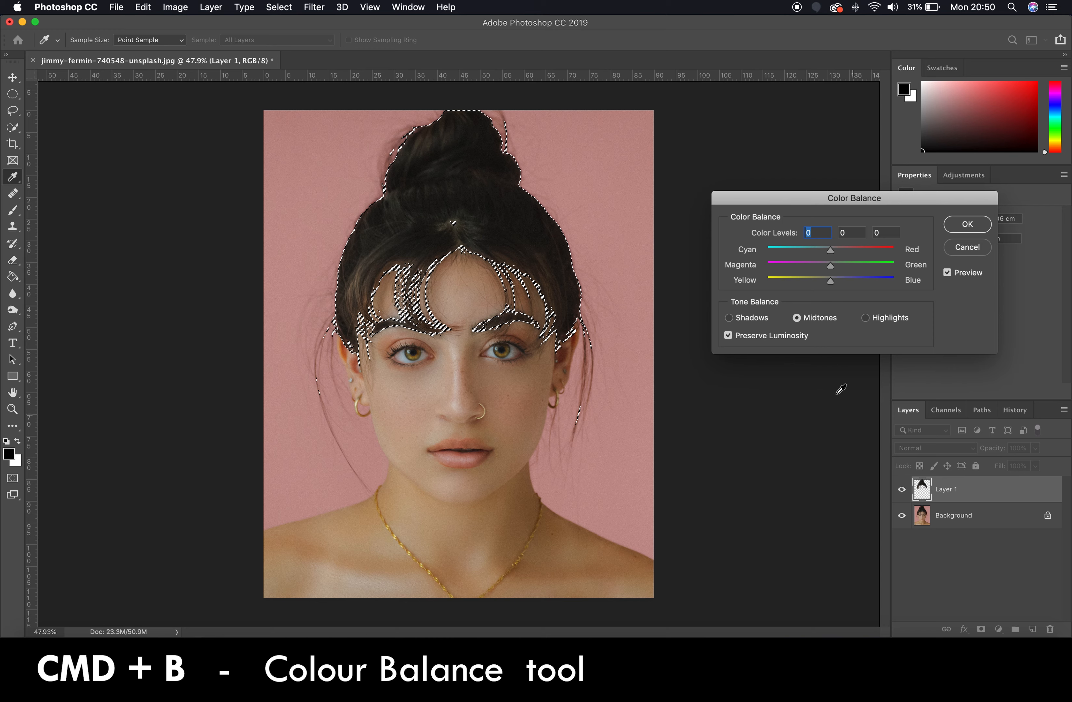
{"action": "left_click_drag", "start_coordinate": [832, 282], "coordinate": [791, 287]}
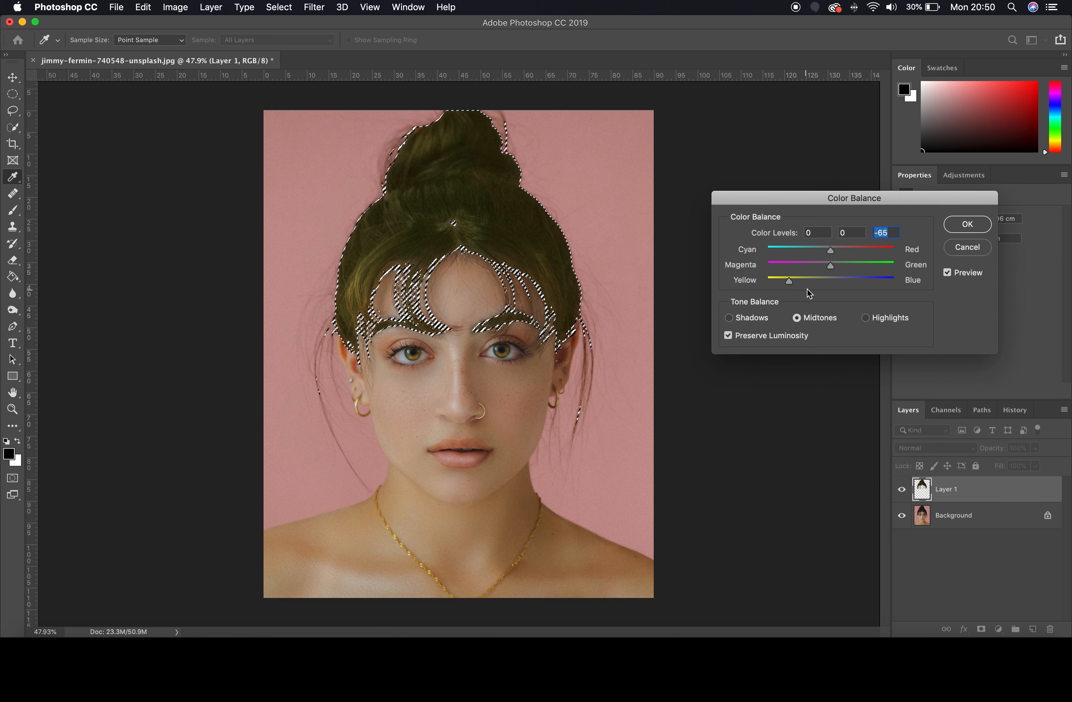
{"action": "left_click_drag", "start_coordinate": [829, 251], "coordinate": [870, 253]}
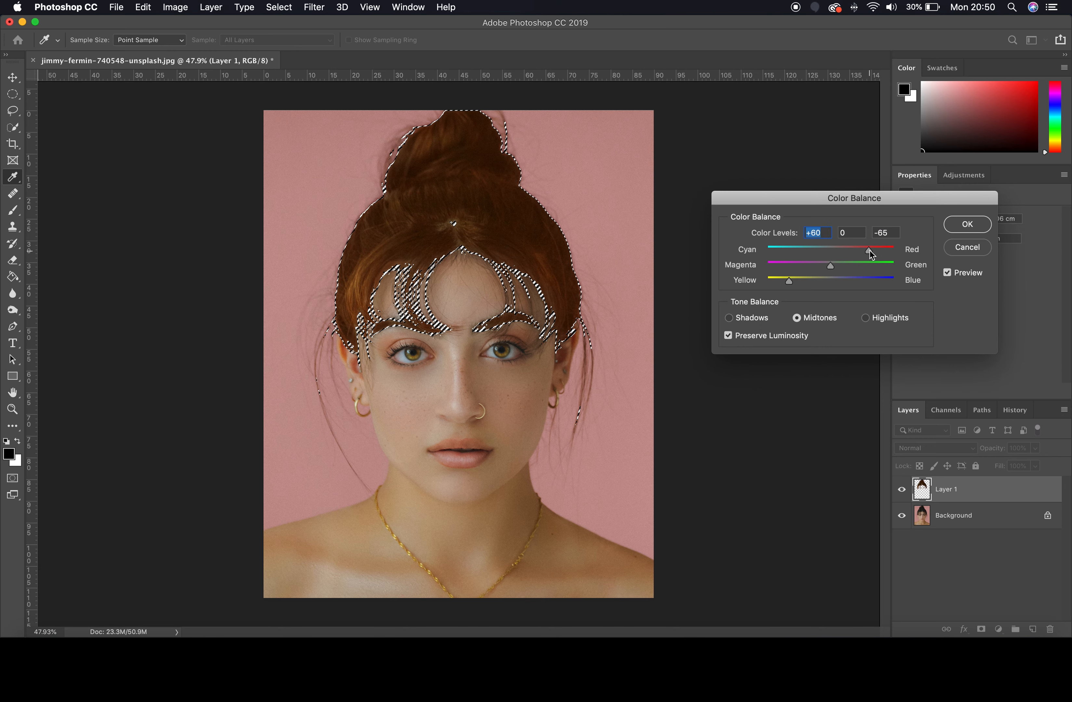
{"action": "left_click", "coordinate": [967, 224]}
Apply Levels to the hair layer with midtone input 0.85 and white input 215, and clear the selection.
{"action": "key", "text": "super+l"}
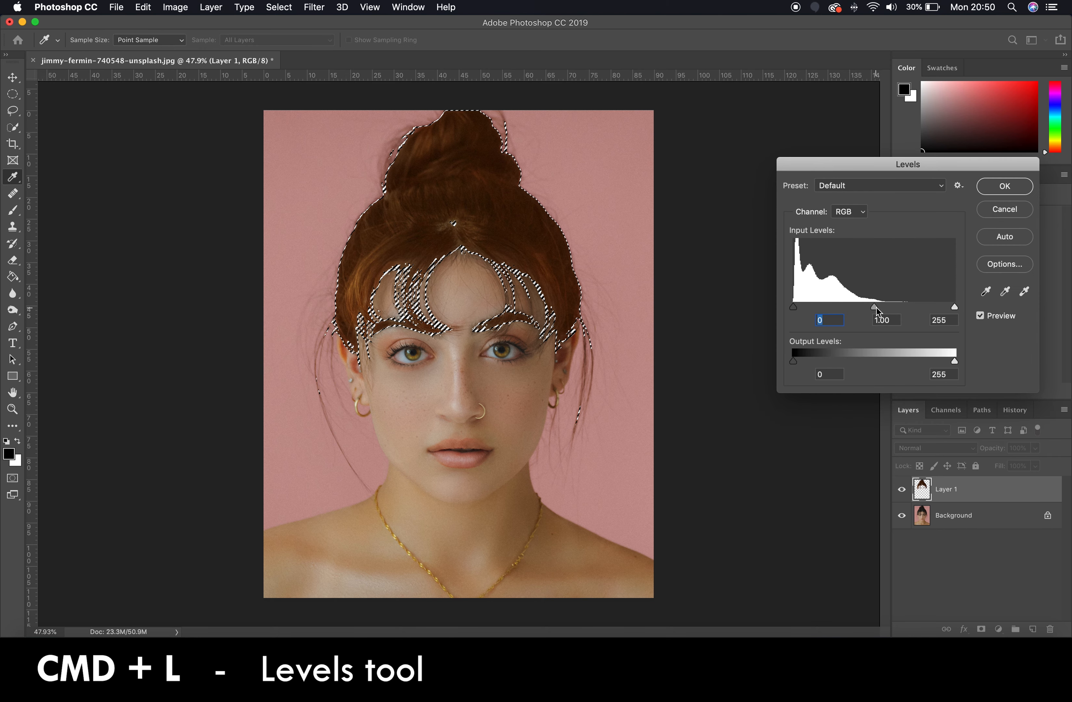
{"action": "left_click_drag", "start_coordinate": [876, 308], "coordinate": [885, 311]}
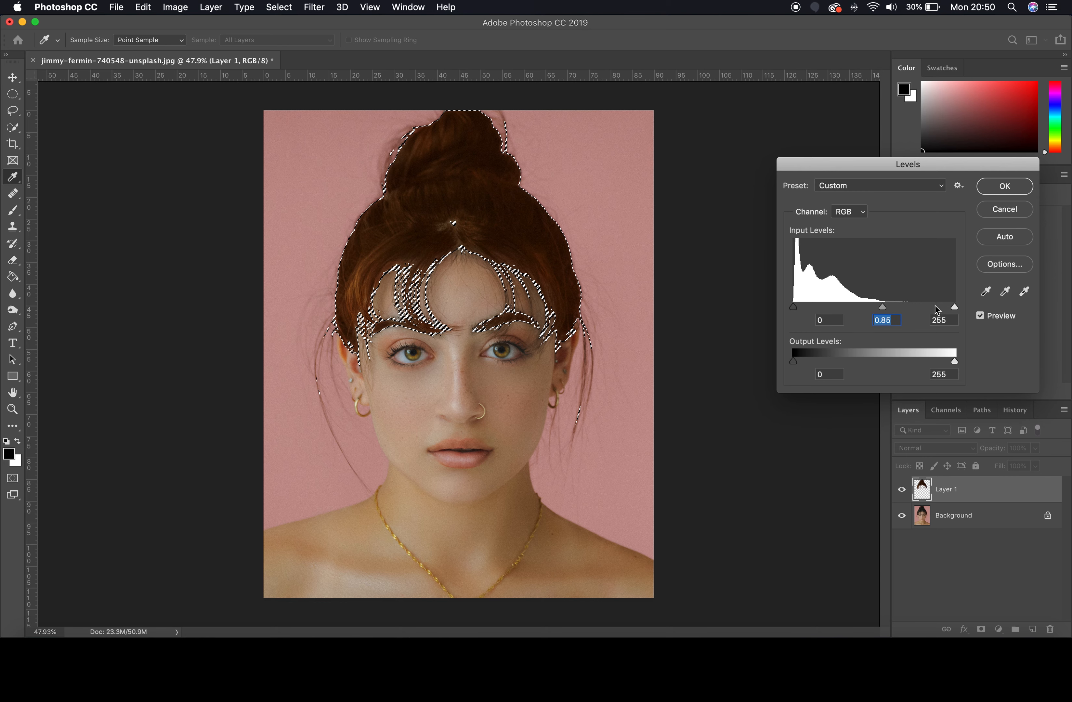
{"action": "left_click_drag", "start_coordinate": [957, 308], "coordinate": [928, 312]}
{"action": "left_click", "coordinate": [1005, 187]}
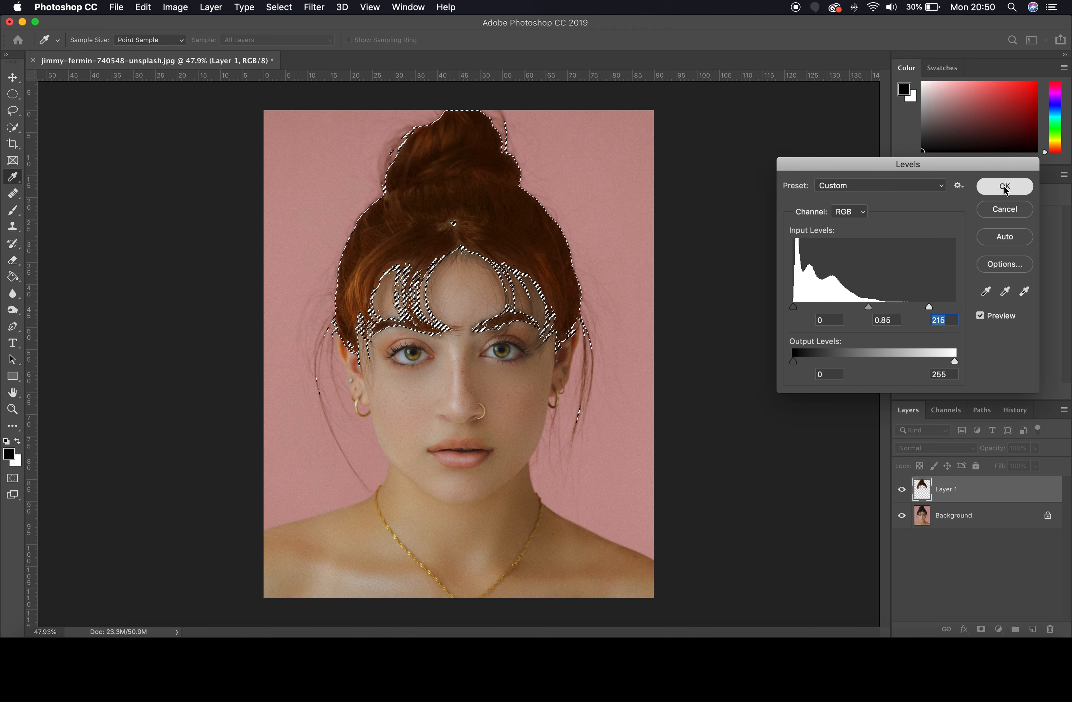
{"action": "key", "text": "super+d"}
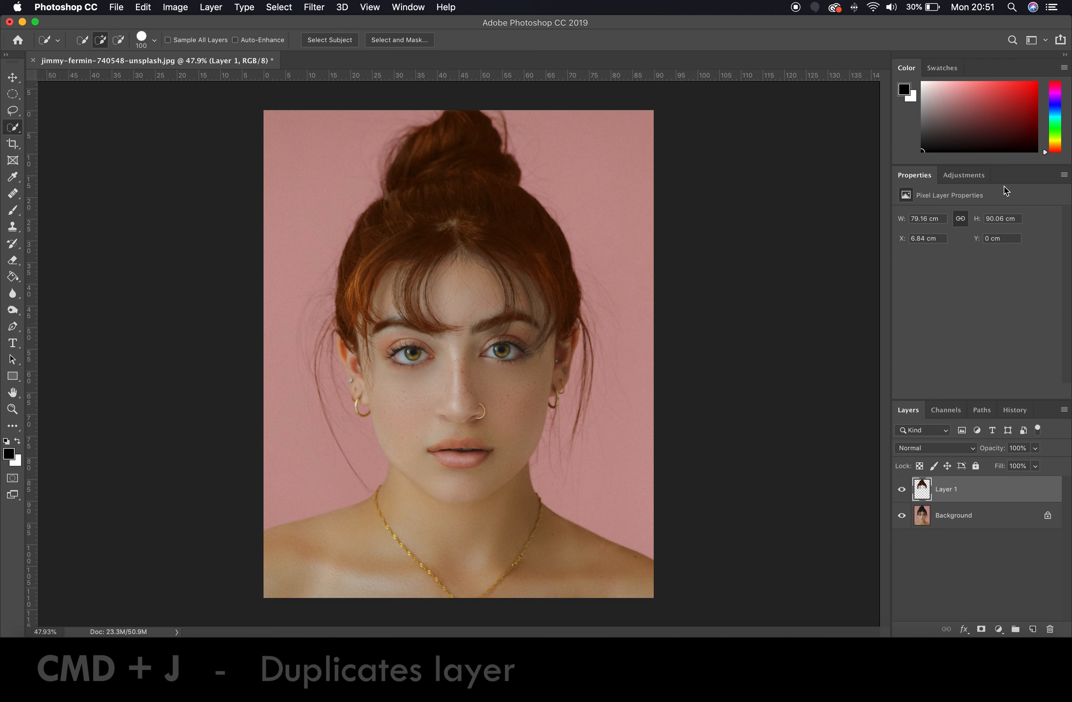
Duplicate the red hair layer, load the copy's outline as a selection, and set its hue to +18 with Hue/Saturation.
{"action": "key", "text": "super+j"}
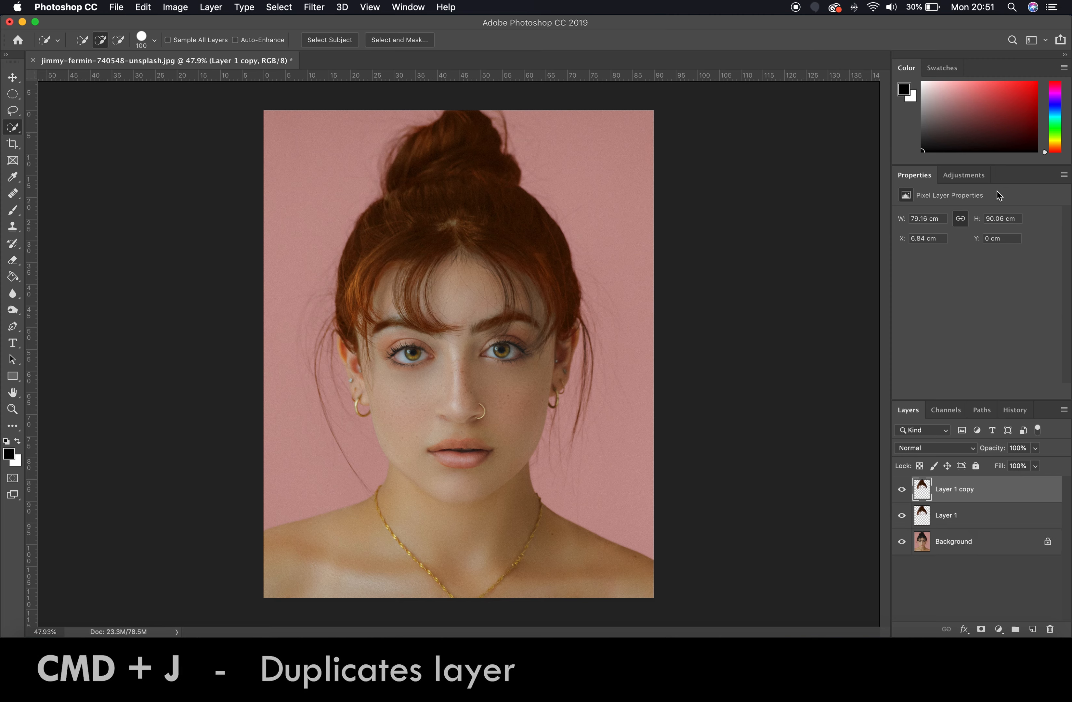
{"action": "left_click", "coordinate": [923, 489], "text": "super"}
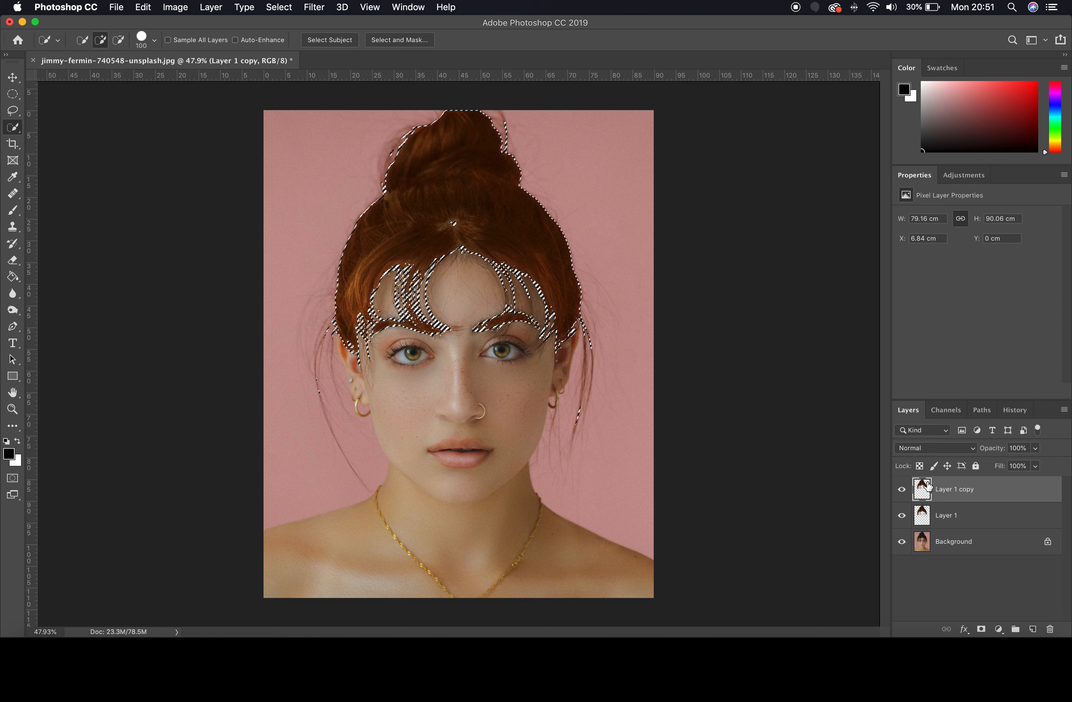
{"action": "key", "text": "super+u"}
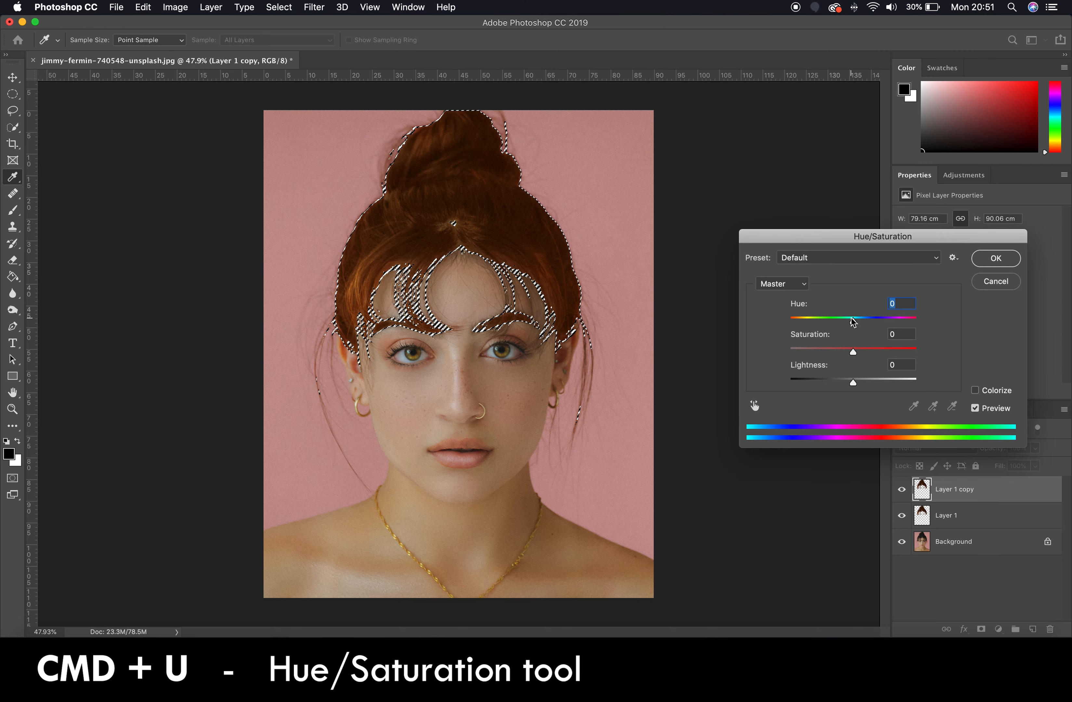
{"action": "left_click_drag", "start_coordinate": [852, 321], "coordinate": [846, 325]}
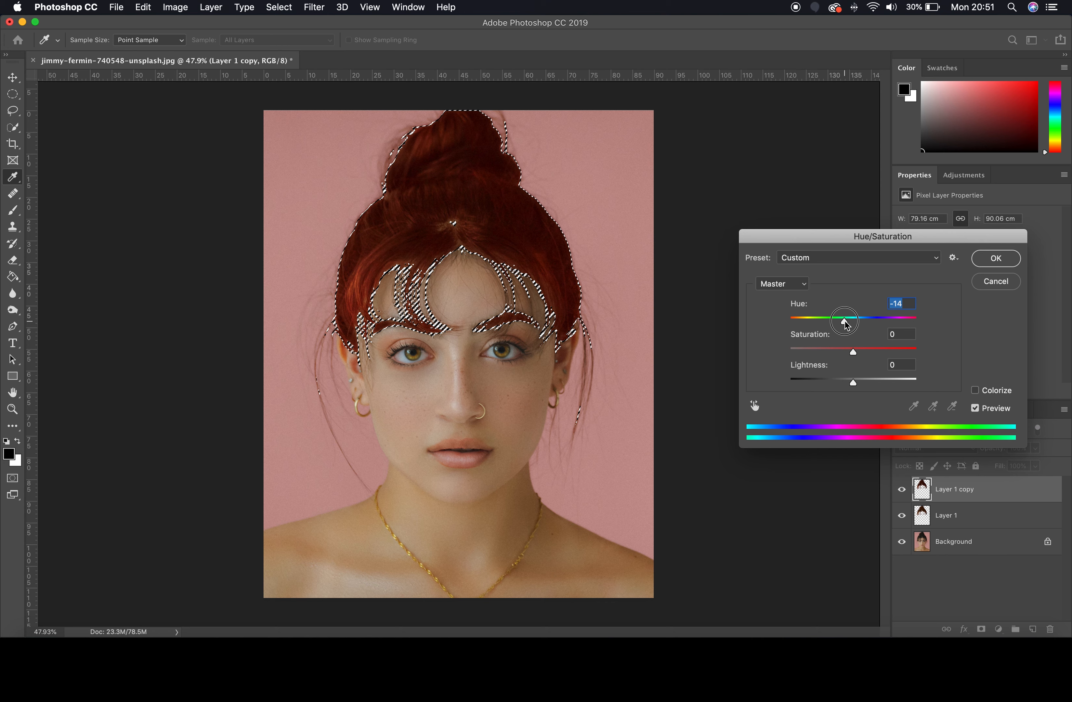
{"action": "left_click_drag", "start_coordinate": [846, 325], "coordinate": [866, 323]}
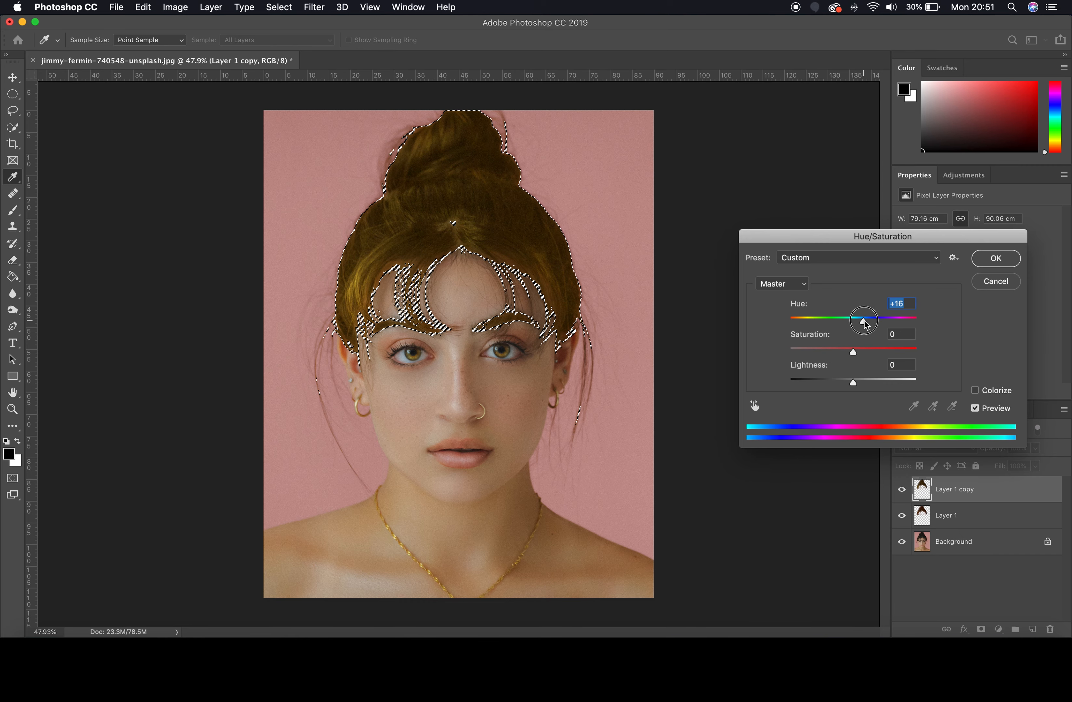
{"action": "left_click_drag", "start_coordinate": [866, 323], "coordinate": [866, 324]}
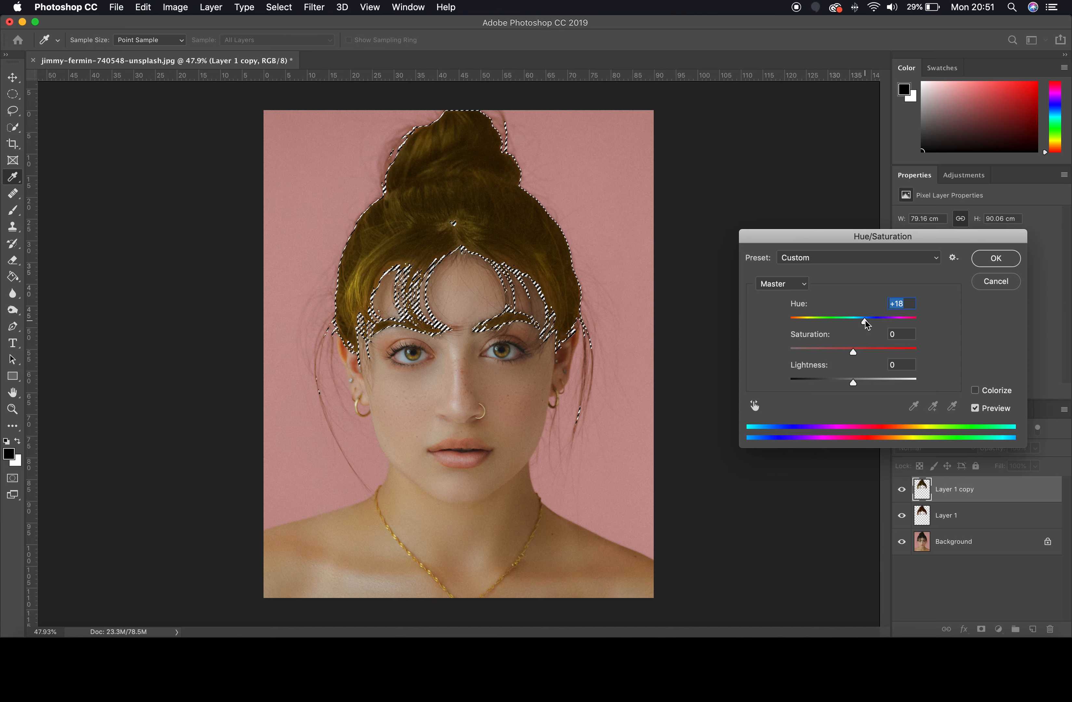
{"action": "left_click", "coordinate": [998, 259]}
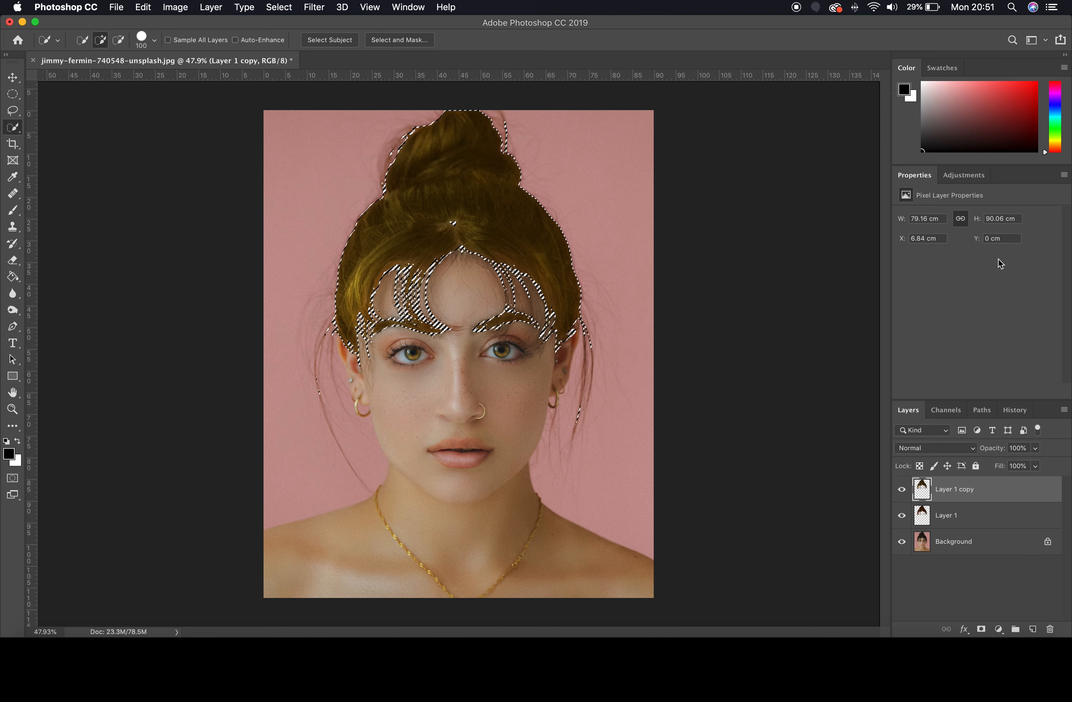
Reduce the copied hair layer's saturation to -22 with Hue/Saturation.
{"action": "key", "text": "super+u"}
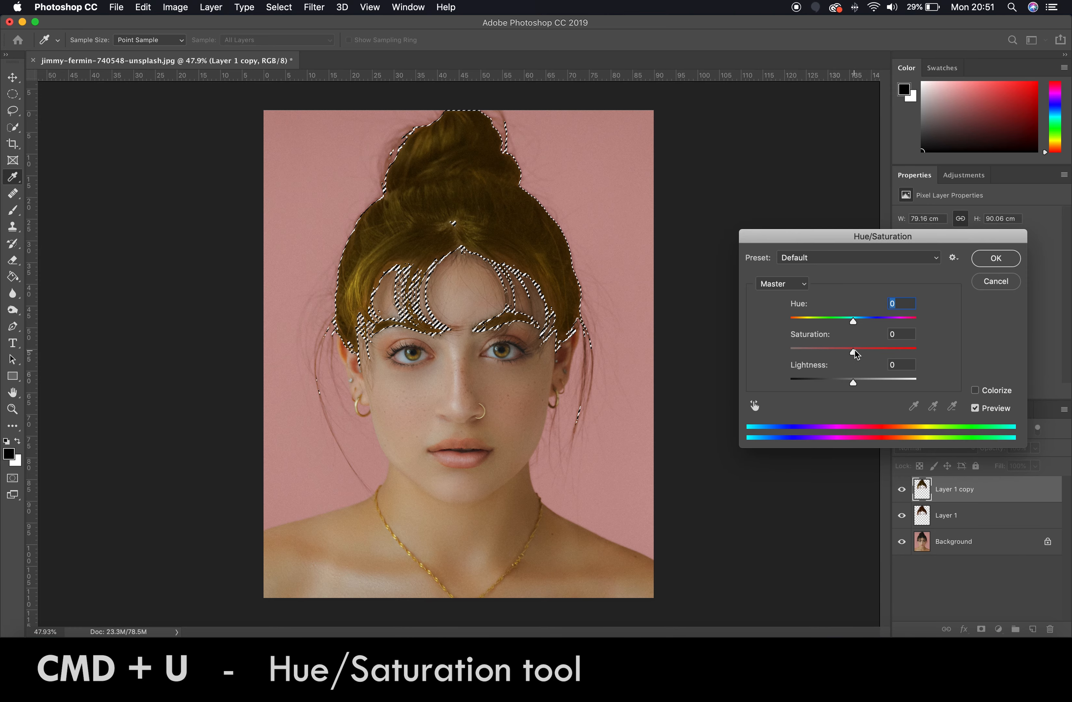
{"action": "left_click_drag", "start_coordinate": [853, 351], "coordinate": [841, 356]}
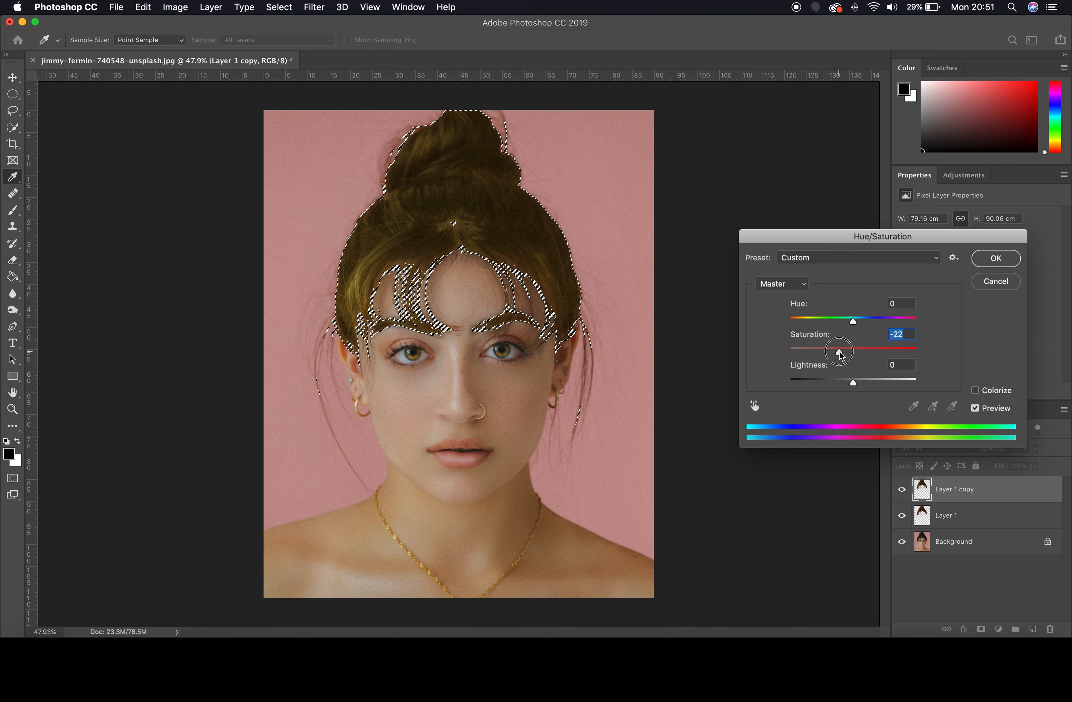
{"action": "left_click", "coordinate": [1011, 256]}
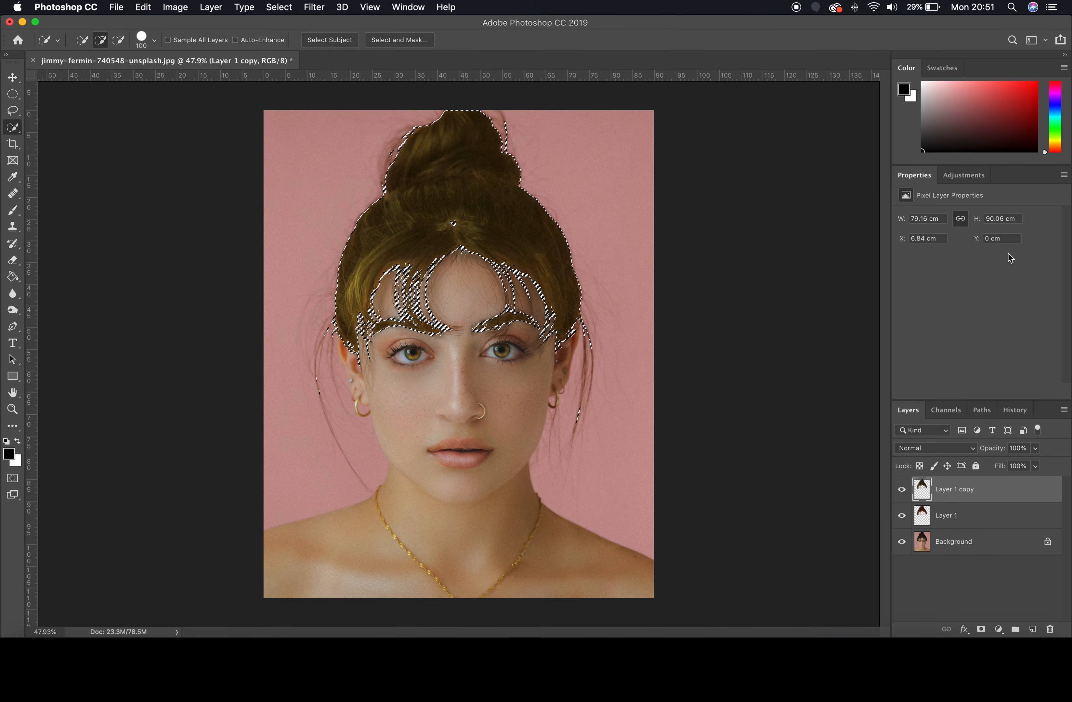
Set the copied hair layer's tint to +54 with the Camera Raw filter and clear the selection.
{"action": "key", "text": "super+shift+a"}
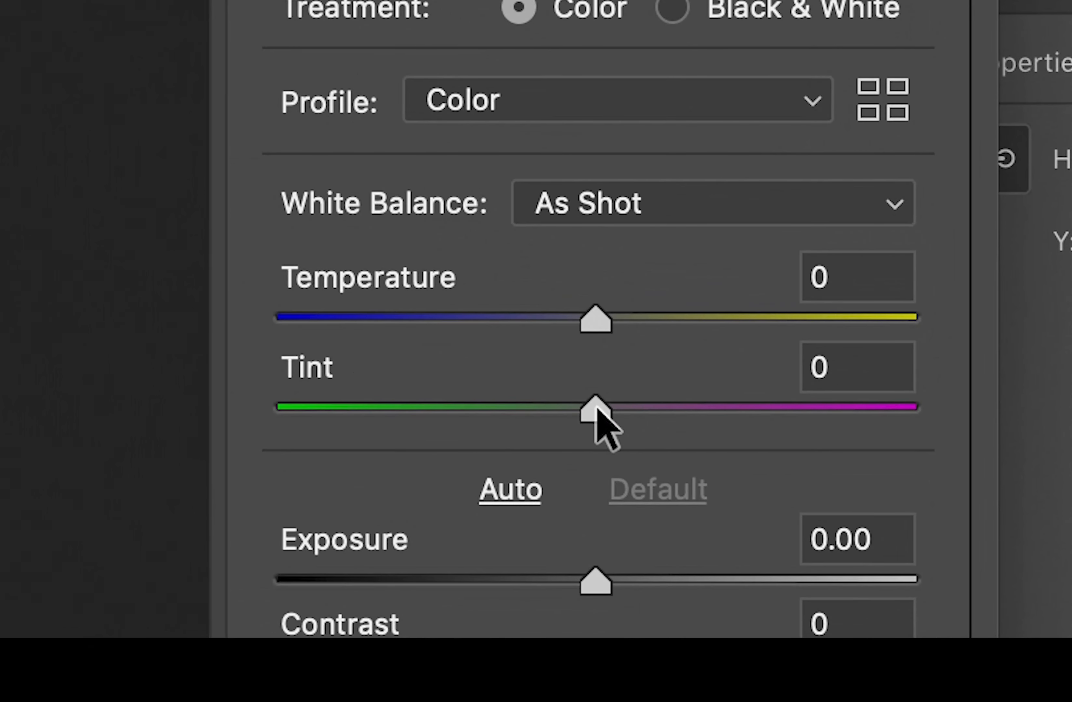
{"action": "left_click", "coordinate": [866, 279]}
{"action": "left_click_drag", "start_coordinate": [606, 407], "coordinate": [780, 394]}
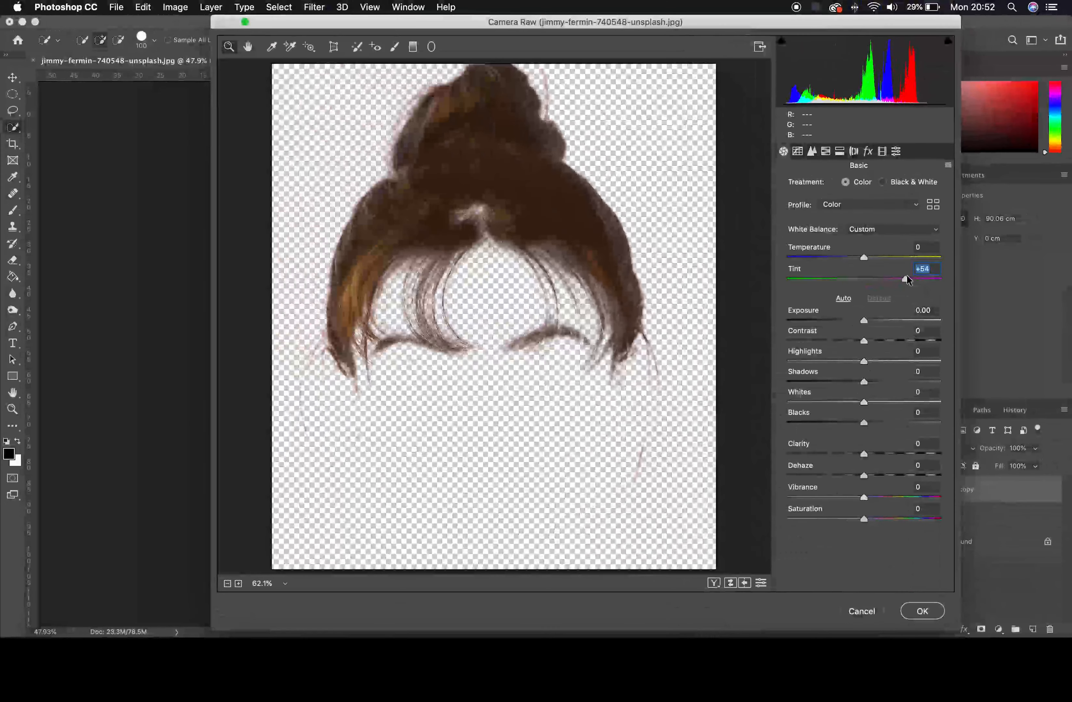
{"action": "left_click", "coordinate": [934, 615]}
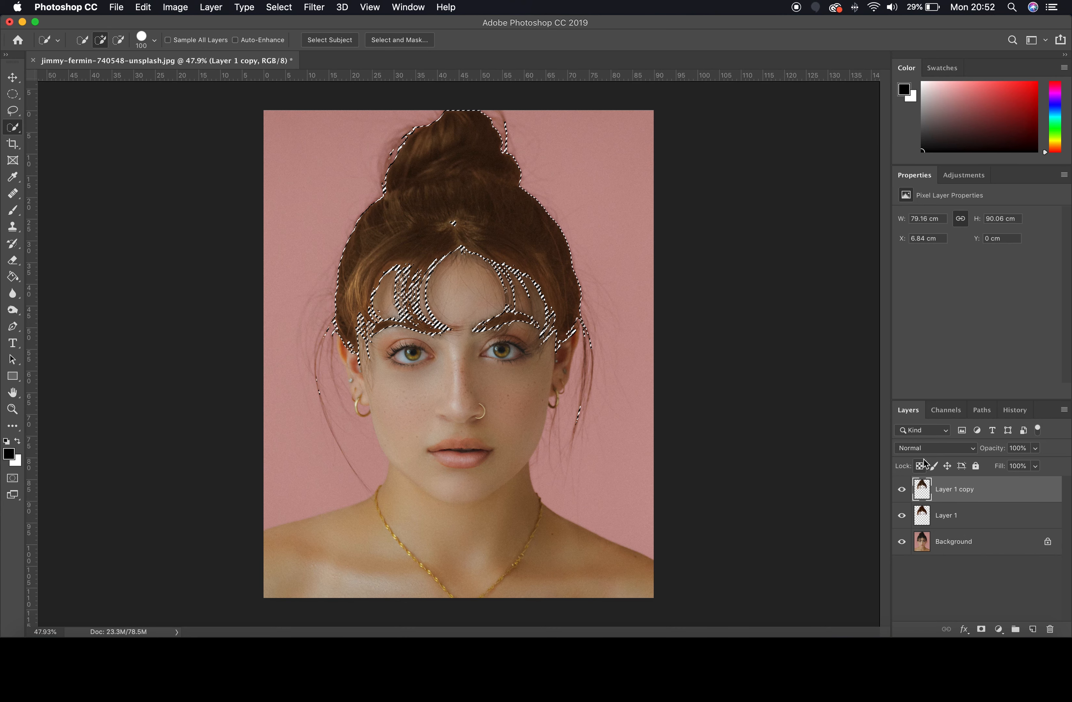
{"action": "key", "text": "super+d"}
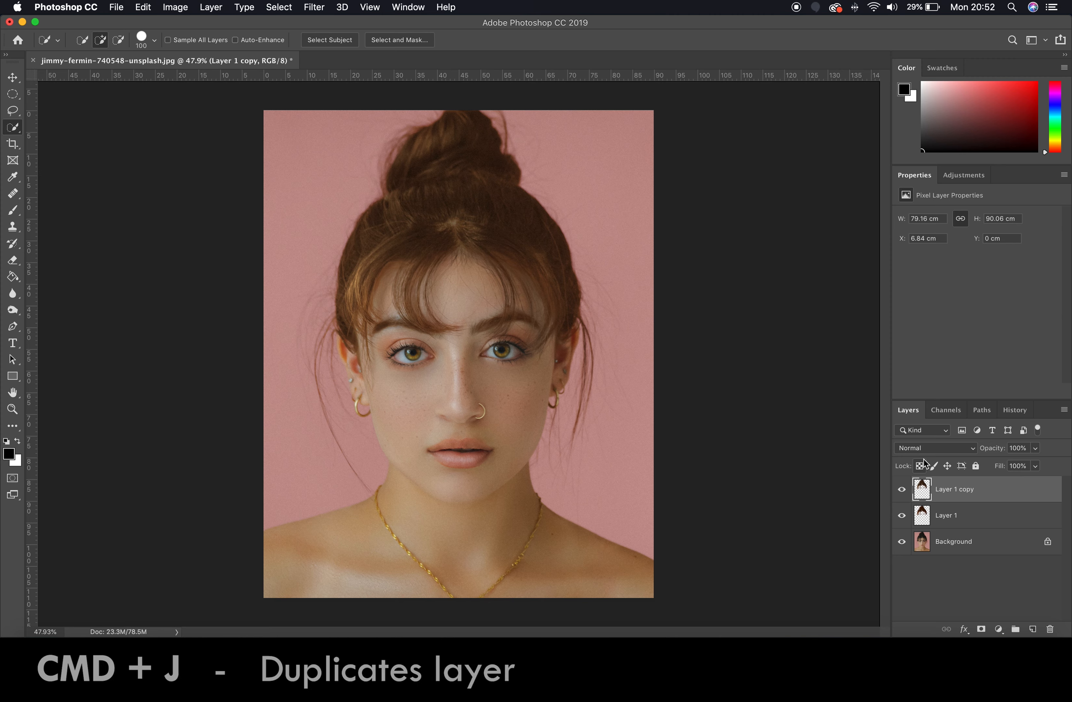
Duplicate the brown hair layer and hide the two hair layers beneath the new copy.
{"action": "key", "text": "cmd+j"}
{"action": "left_click", "coordinate": [902, 541]}
{"action": "left_click", "coordinate": [902, 515]}
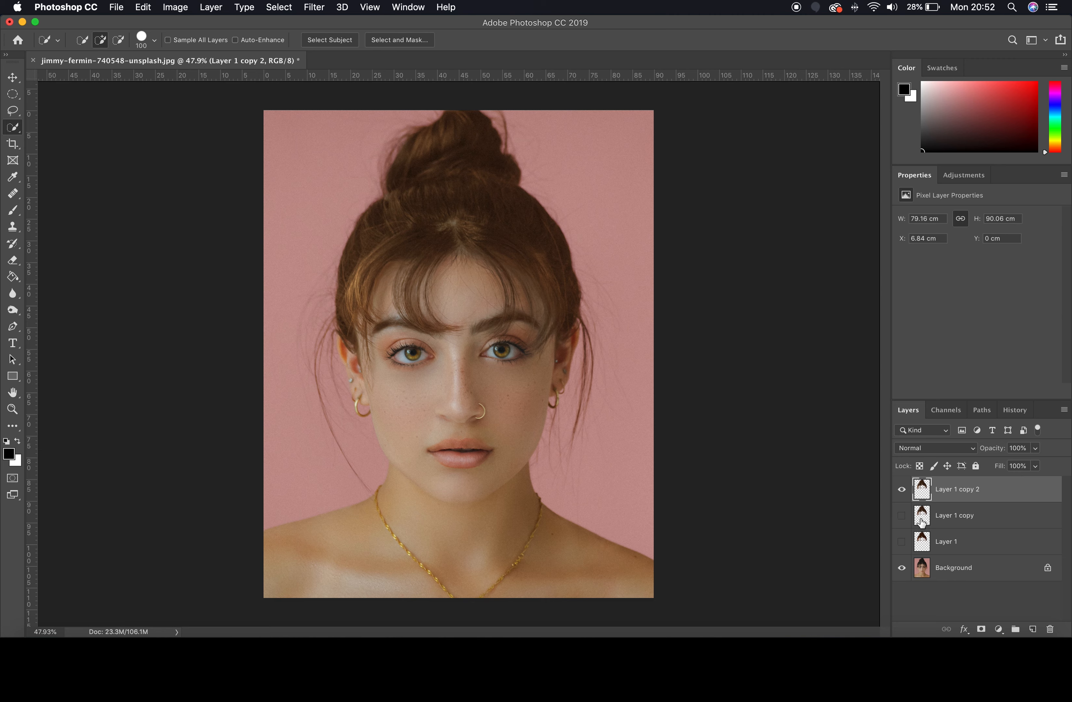
Apply Hue/Saturation to the newest hair copy with hue +141, saturation -85 and lightness +3.
{"action": "key", "text": "super+u"}
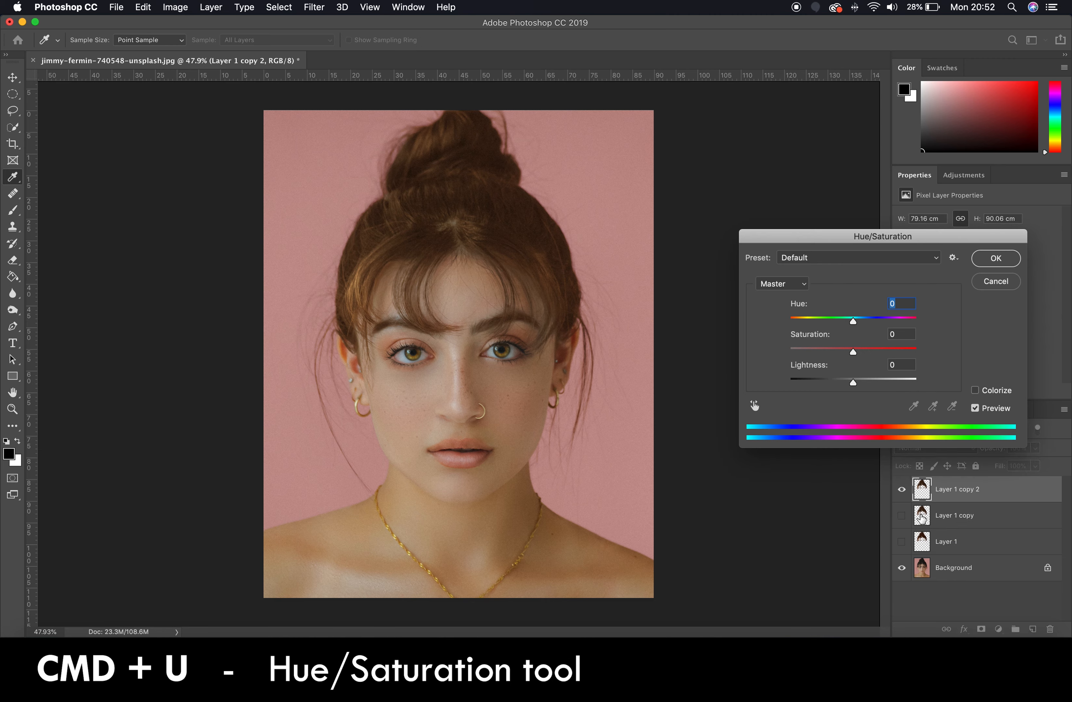
{"action": "left_click_drag", "start_coordinate": [853, 322], "coordinate": [915, 325]}
{"action": "left_click_drag", "start_coordinate": [854, 354], "coordinate": [800, 356]}
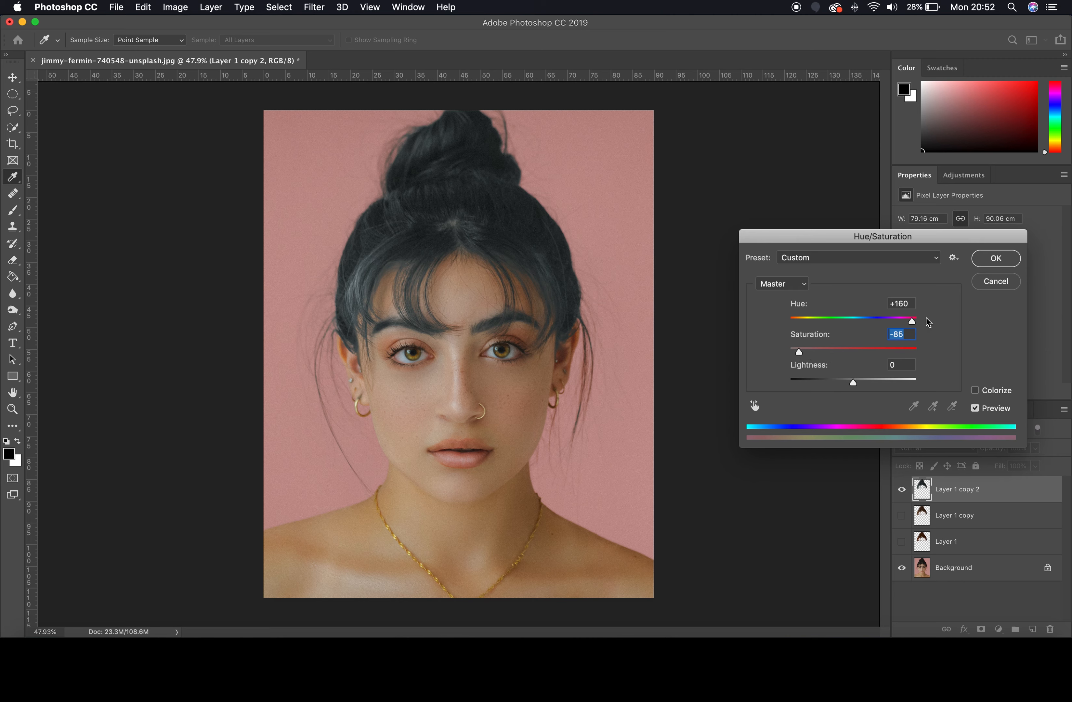
{"action": "left_click_drag", "start_coordinate": [912, 322], "coordinate": [908, 321]}
{"action": "left_click_drag", "start_coordinate": [858, 385], "coordinate": [857, 384]}
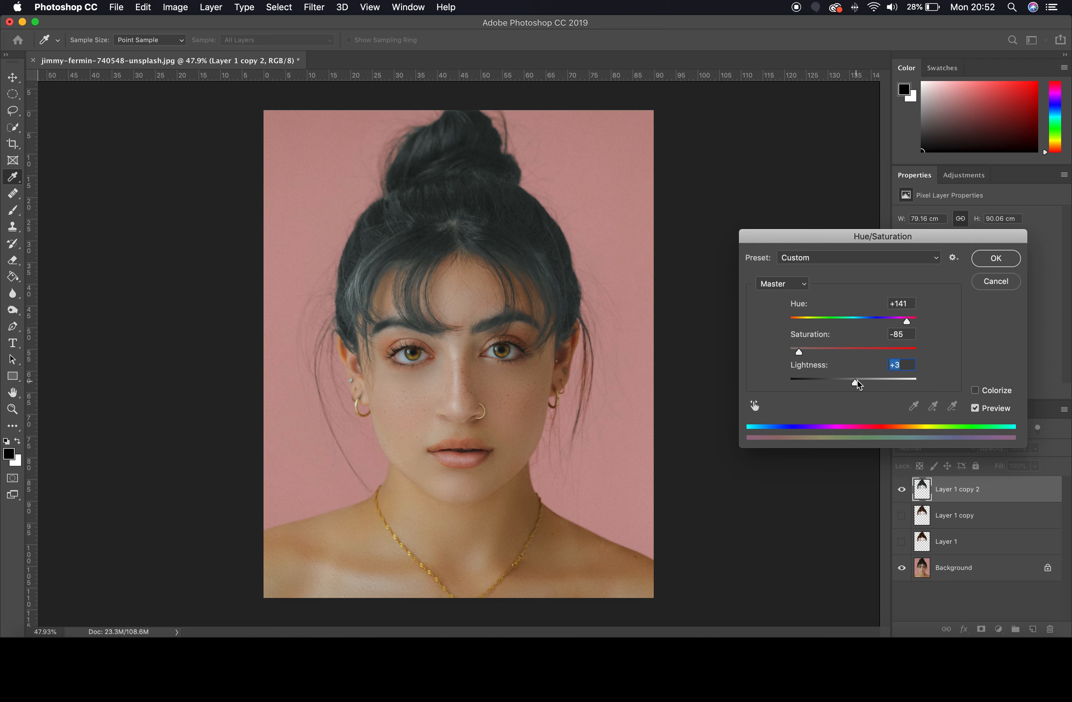
{"action": "left_click", "coordinate": [998, 257]}
Apply Levels to the blue-grey hair layer with midtone input 0.84 and white input 180.
{"action": "key", "text": "super+l"}
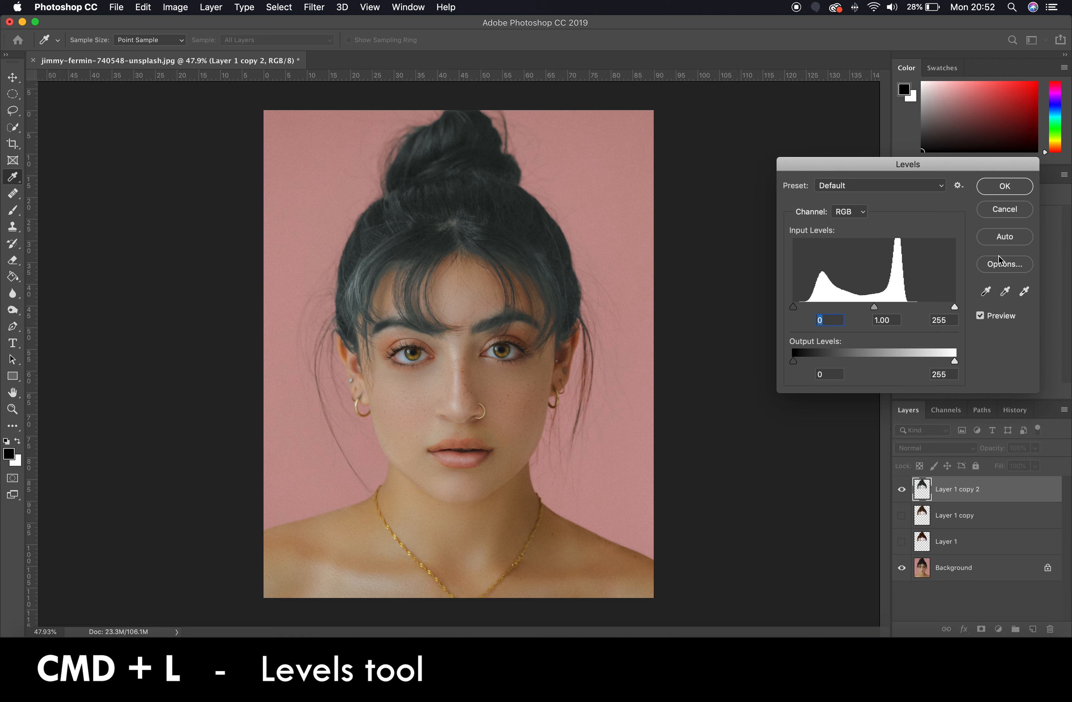
{"action": "left_click_drag", "start_coordinate": [954, 308], "coordinate": [866, 306]}
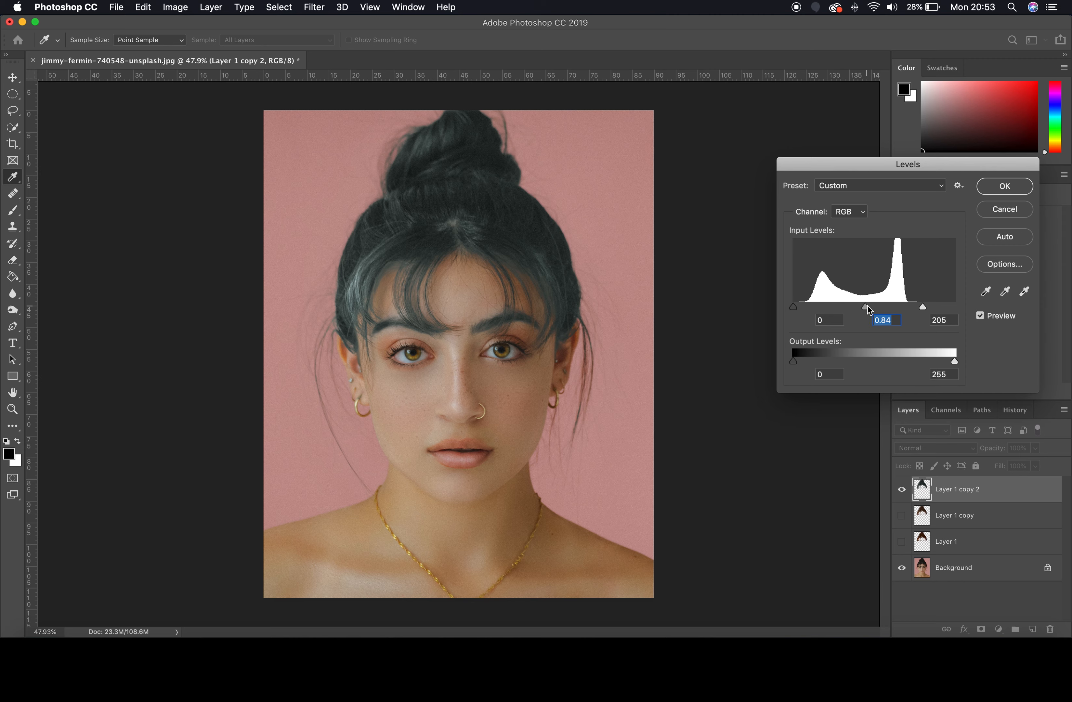
{"action": "left_click_drag", "start_coordinate": [923, 307], "coordinate": [909, 306]}
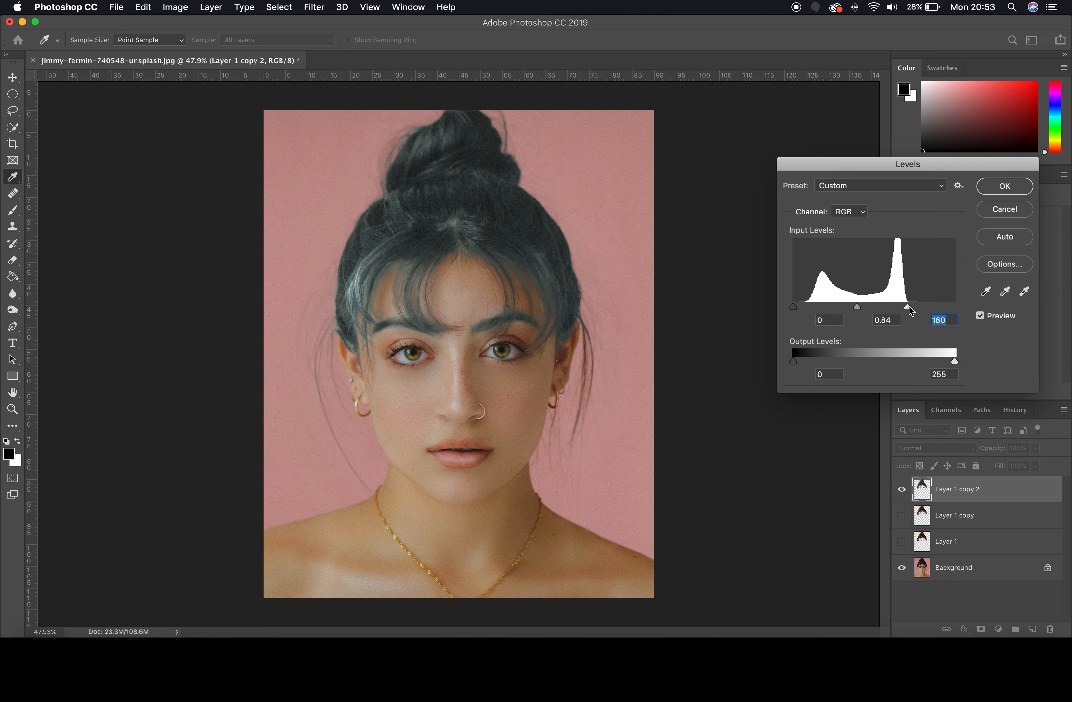
{"action": "left_click", "coordinate": [1015, 187]}
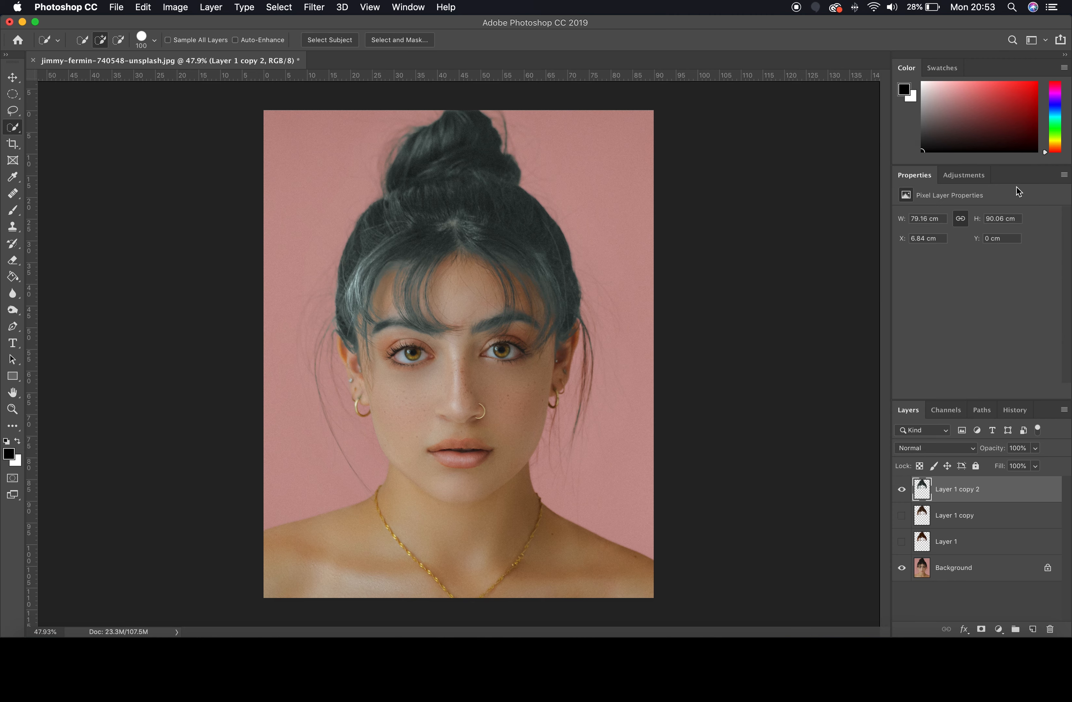